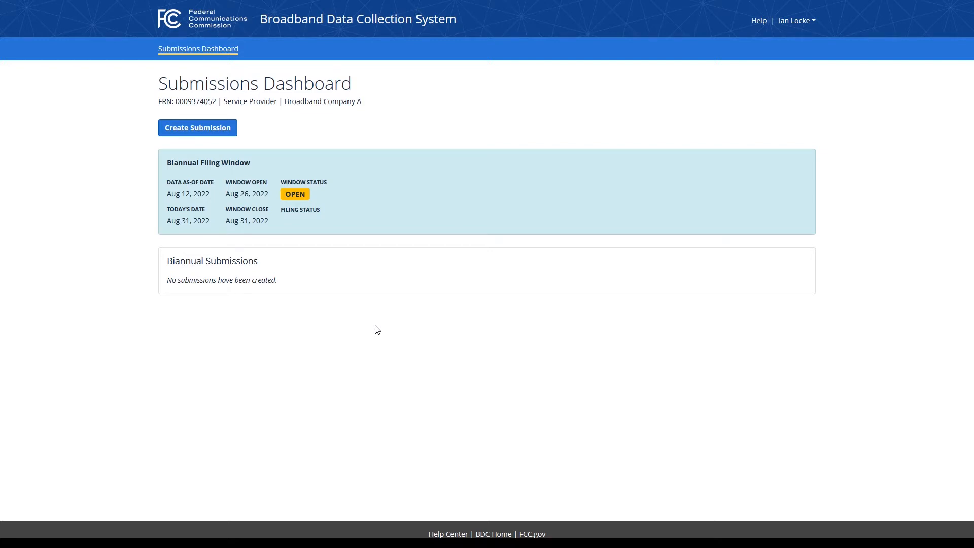
Create a Crowdsourced/Challenge submission of the type Bulk Fabric Challenge and open it.
click(226, 131)
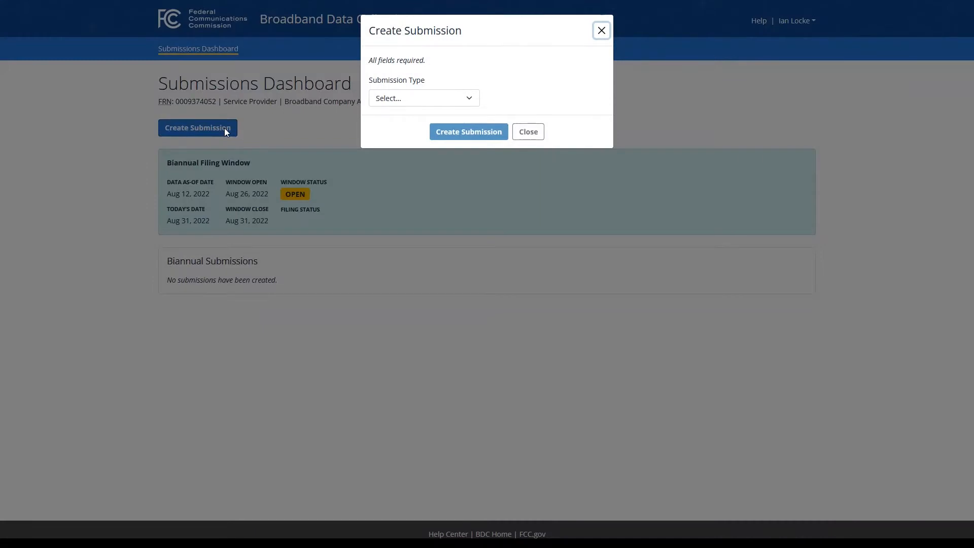
click(439, 98)
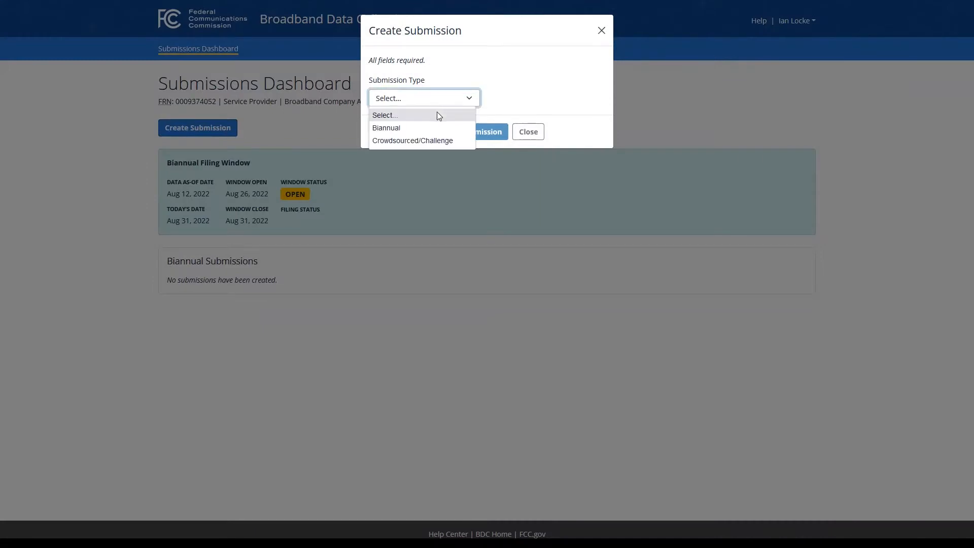
click(435, 139)
click(434, 143)
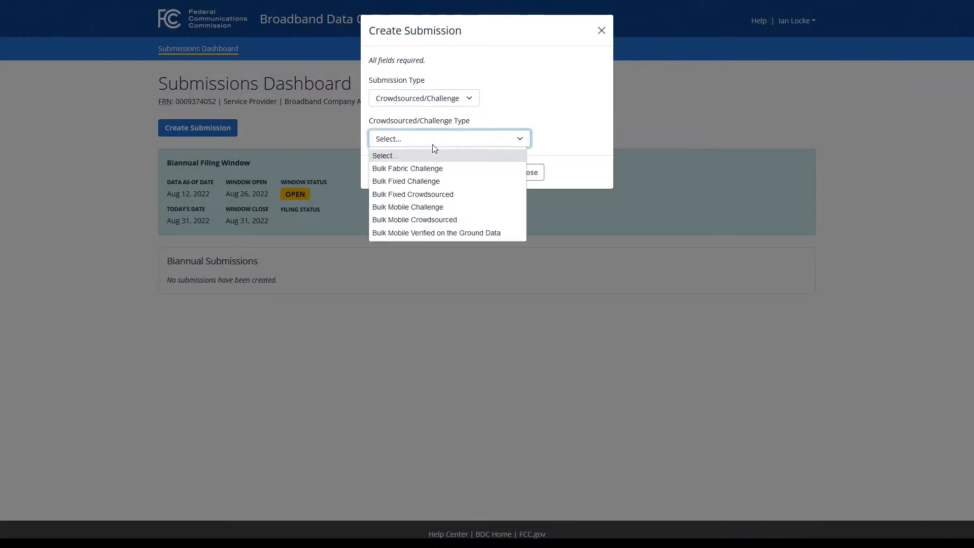
click(430, 169)
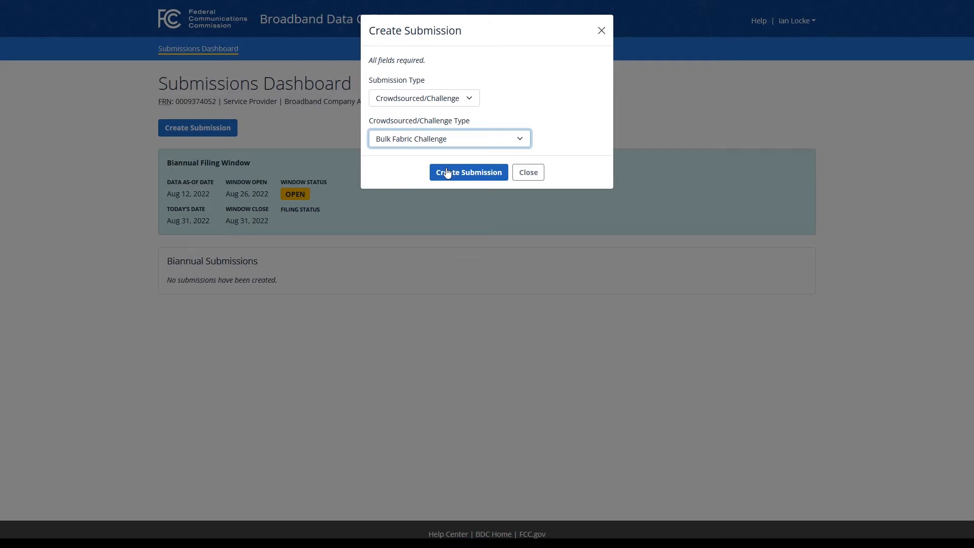
click(447, 172)
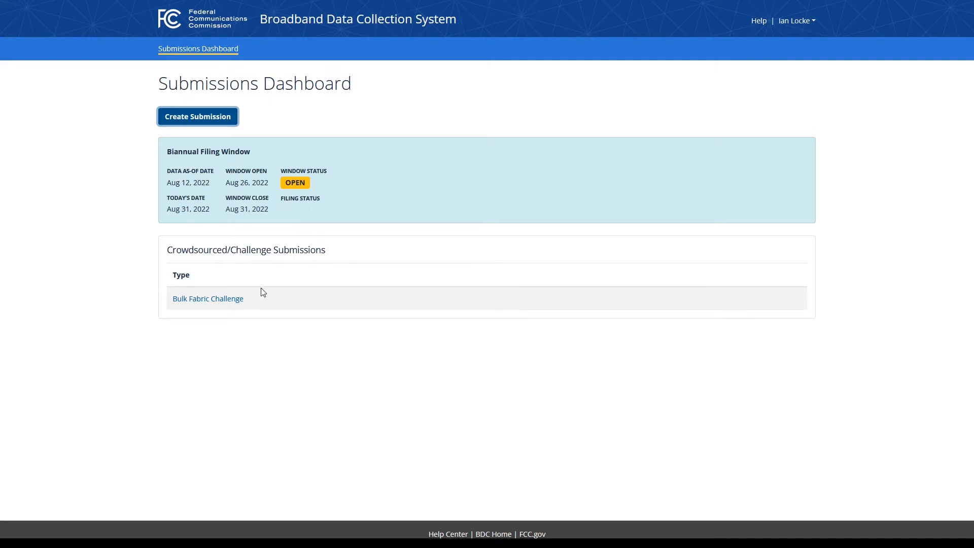
click(233, 299)
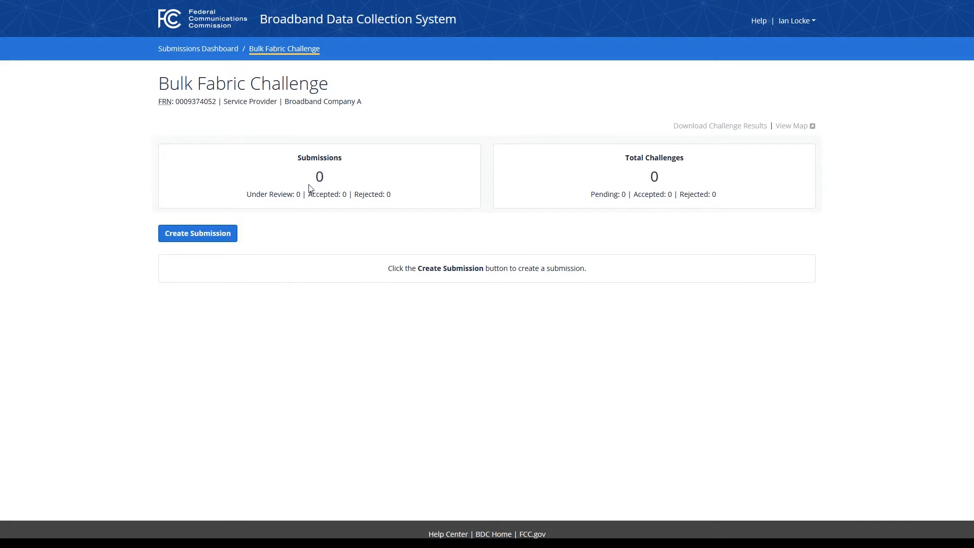
Review the submission and total challenge counts on the Bulk Fabric Challenge overview.
drag(296, 159, 417, 178)
click(431, 176)
drag(628, 158, 615, 172)
click(615, 172)
Create a Bulk Fabric Challenge submission, upload Bulk_Fabric_Challenge.csv as its challenge file, and check the record count.
click(216, 240)
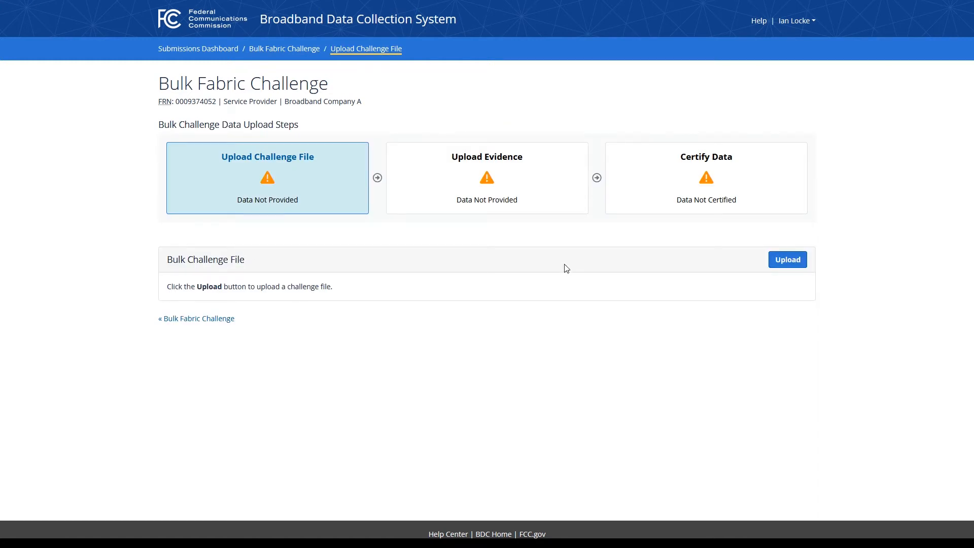
click(772, 262)
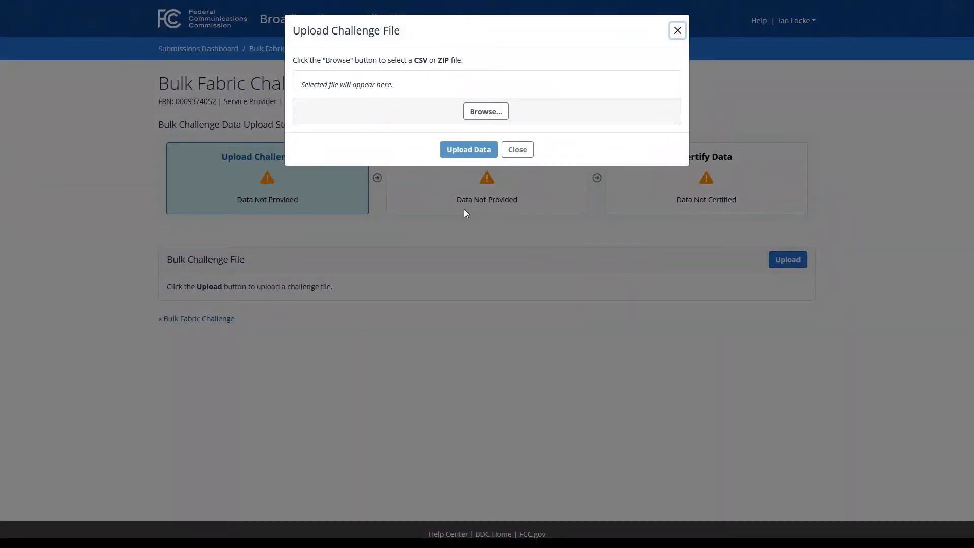
click(485, 112)
double_click(174, 79)
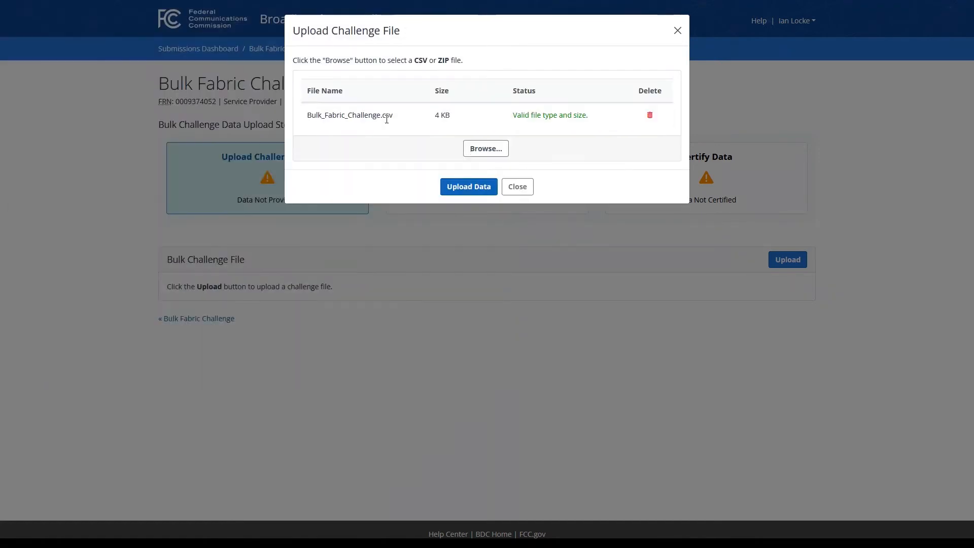
click(469, 187)
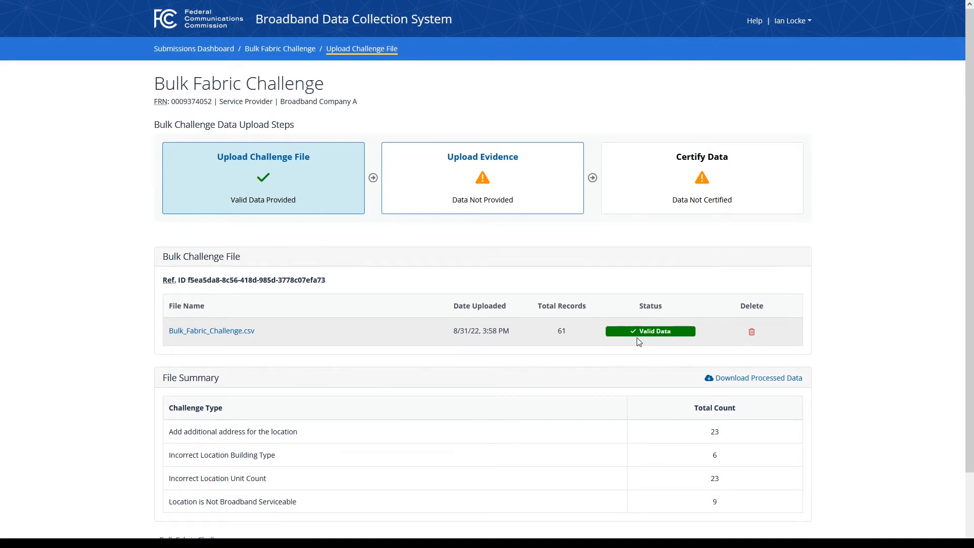
drag(558, 329, 569, 335)
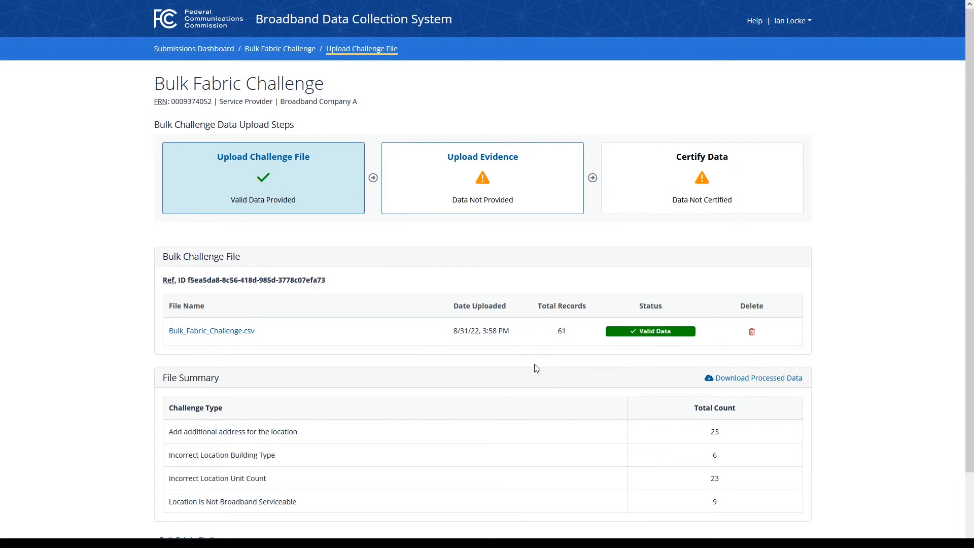
Upload Evidence File.pdf as the evidence file for the challenge.
click(504, 190)
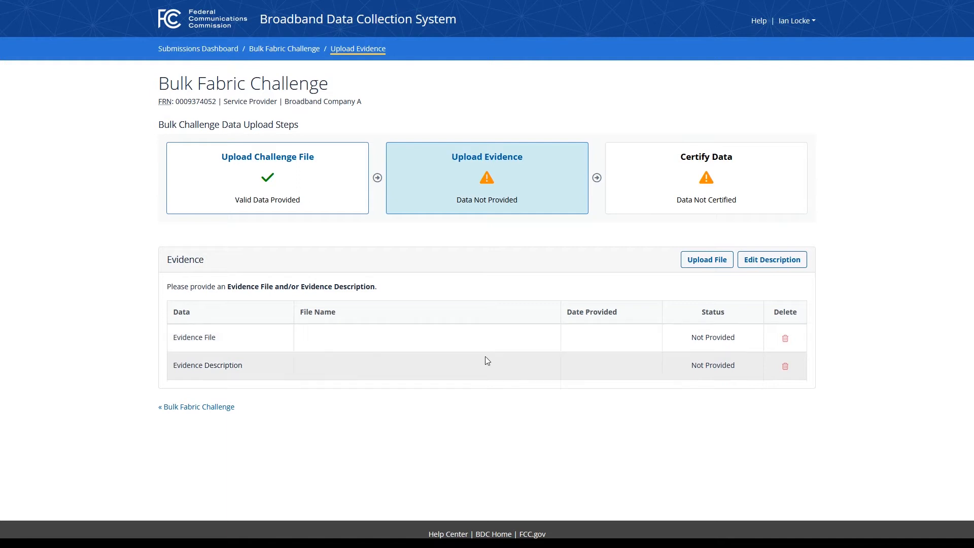
click(704, 264)
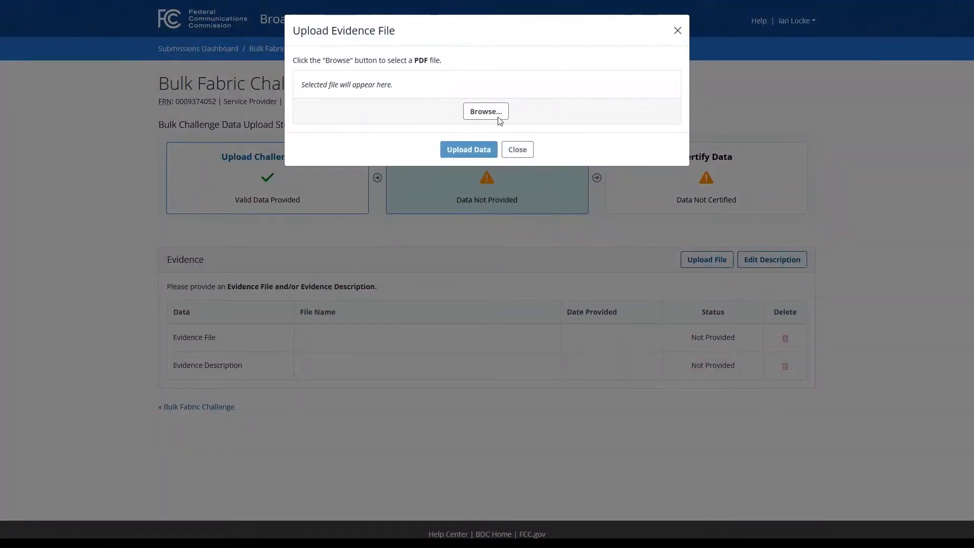
click(498, 116)
double_click(150, 76)
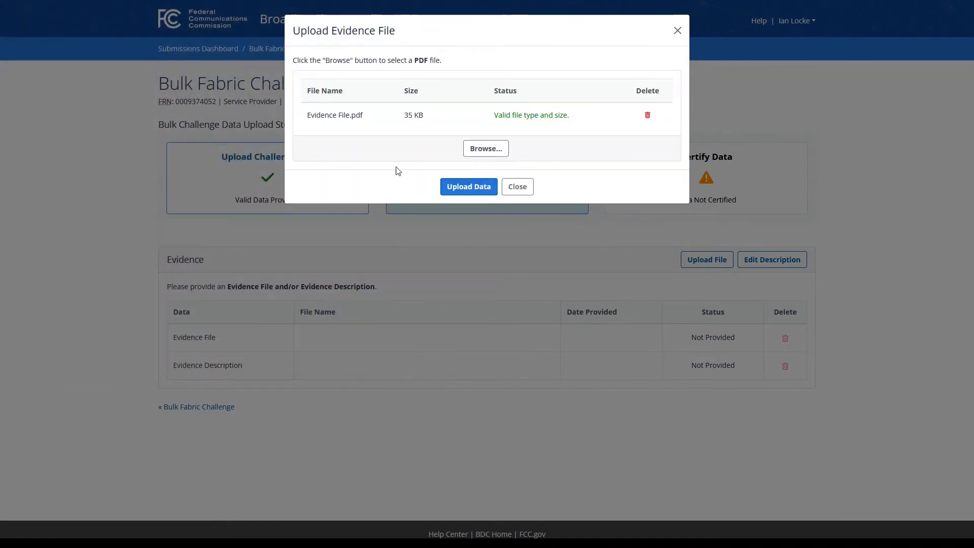
click(468, 187)
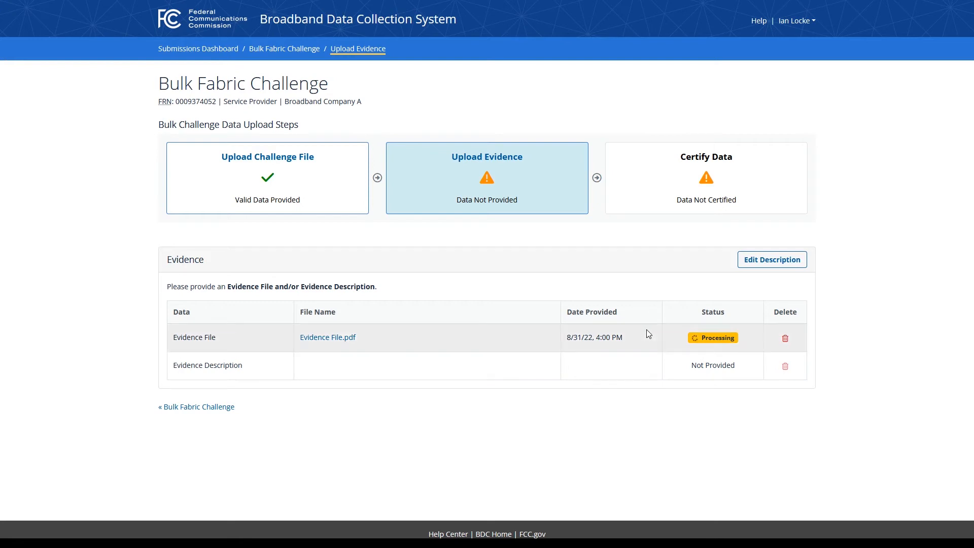
Add the evidence description "Test Text." and save it.
click(784, 259)
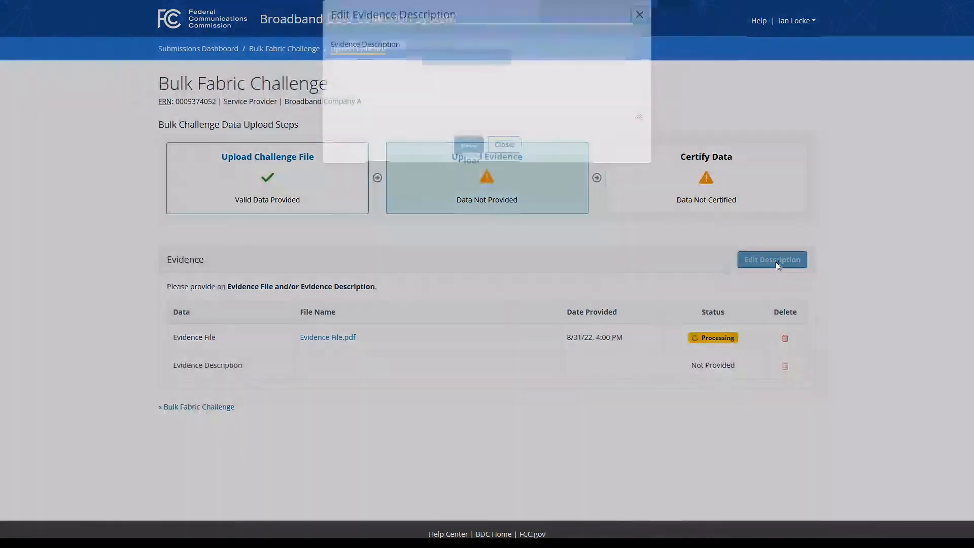
click(462, 107)
text(T)
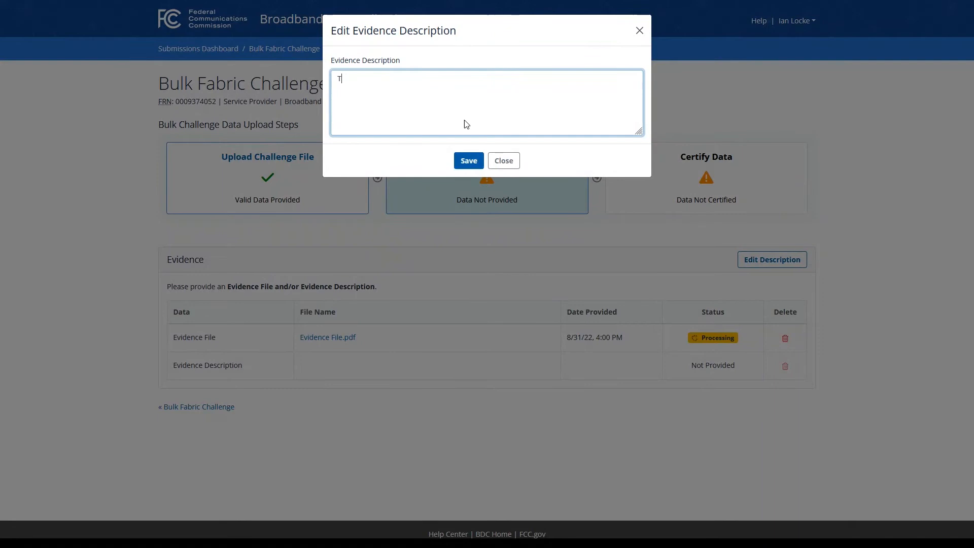
text(est Text.)
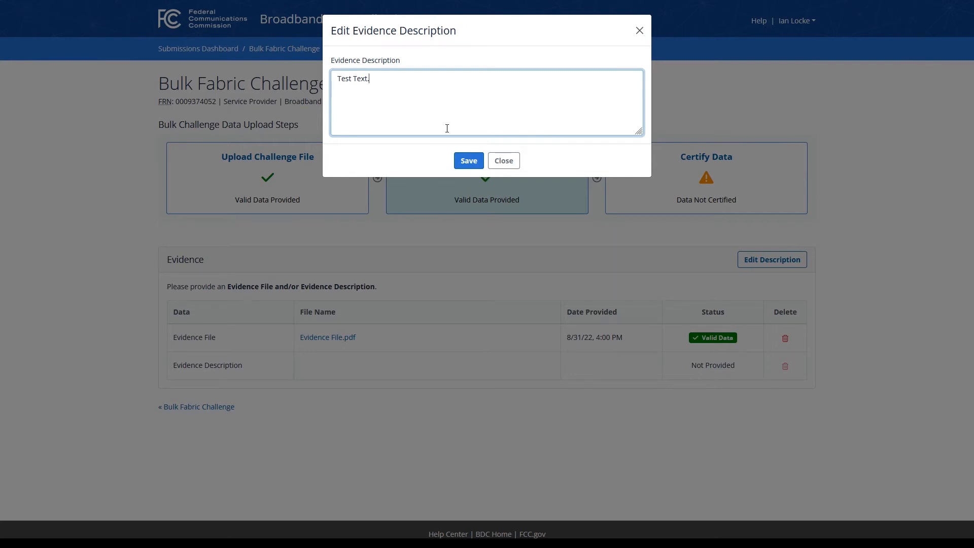
click(469, 160)
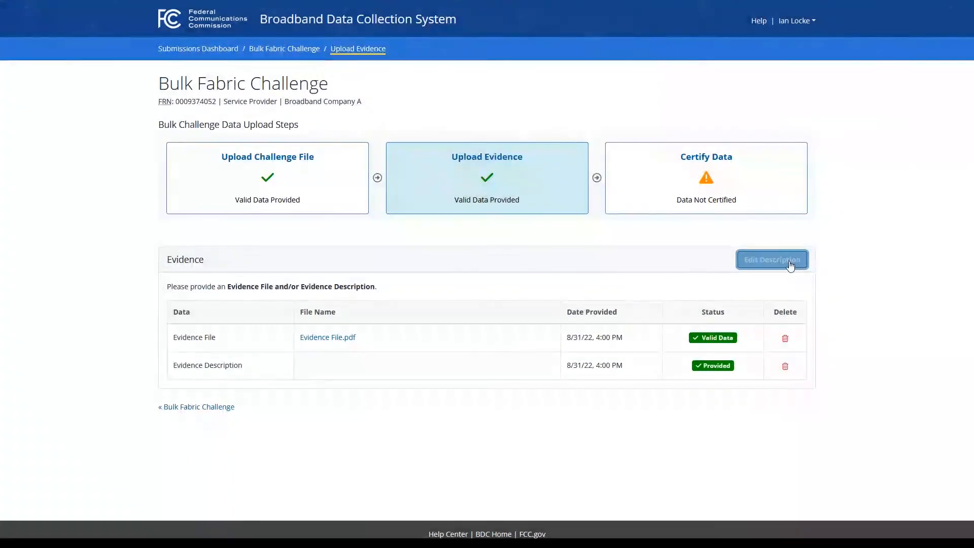
Append "Edit." to the evidence description and save the change.
click(790, 264)
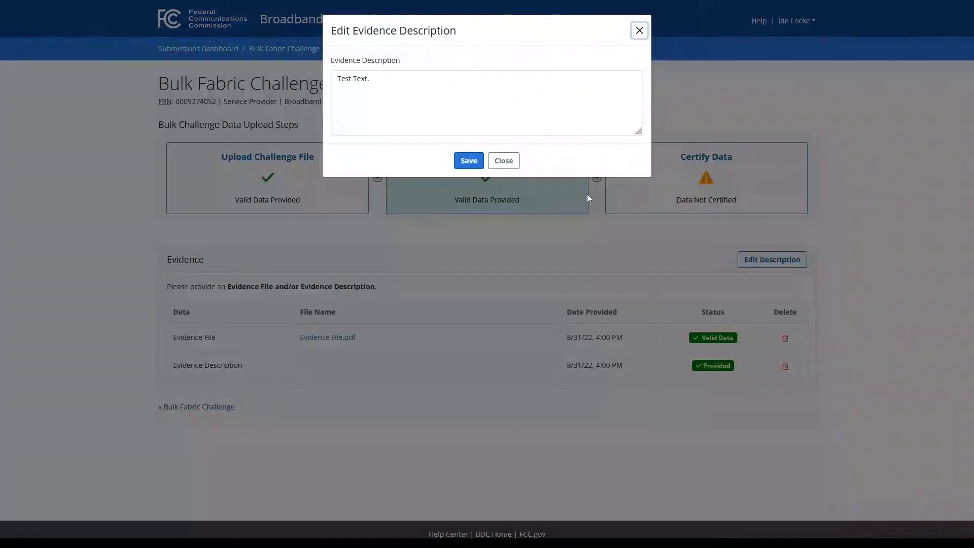
click(420, 72)
text(Edit.)
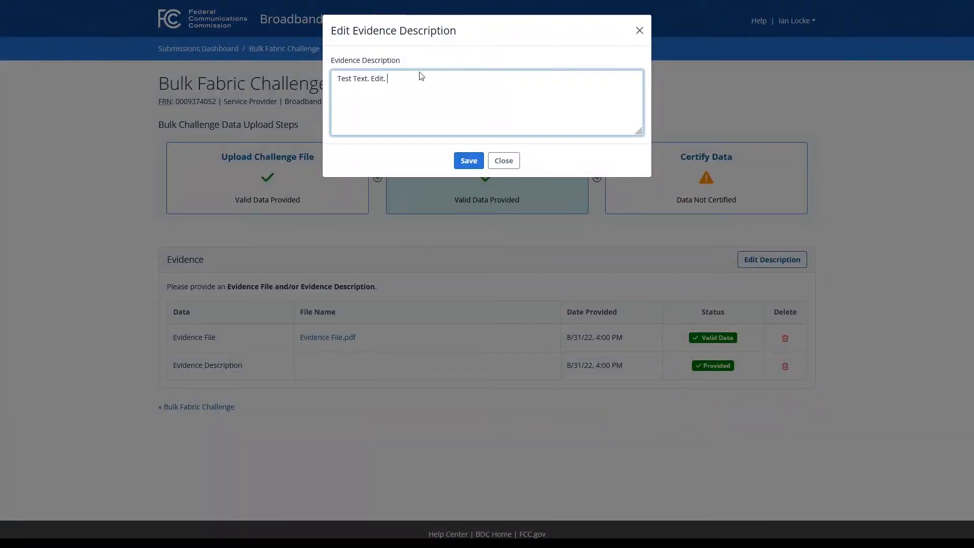
click(459, 161)
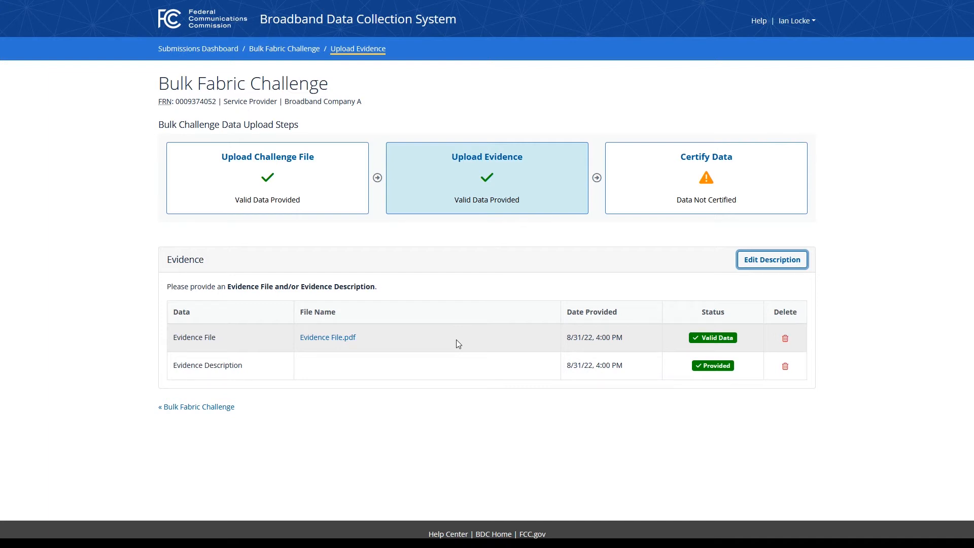
Open the challenge map from the Certify Data stage and show only Incorrect Location Unit Count challenges.
click(728, 181)
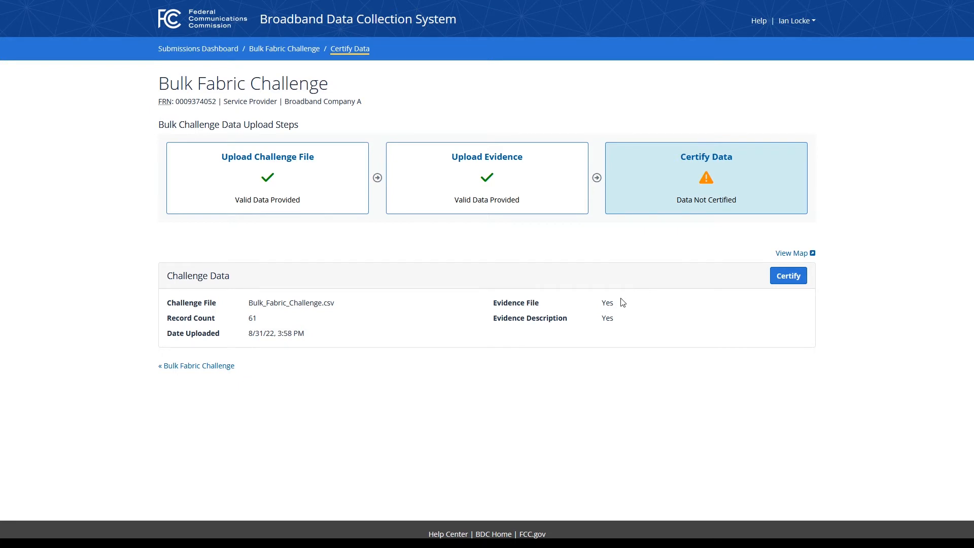
click(799, 256)
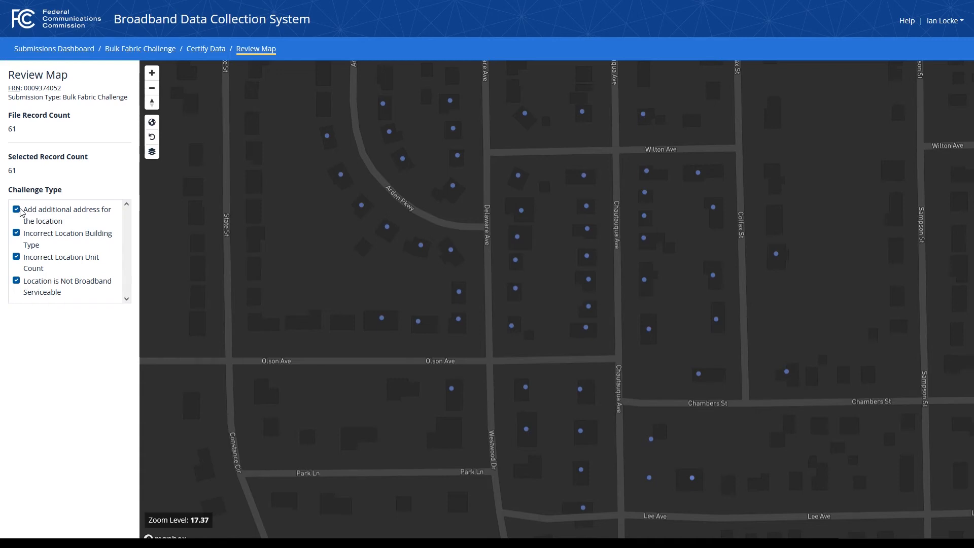
click(16, 233)
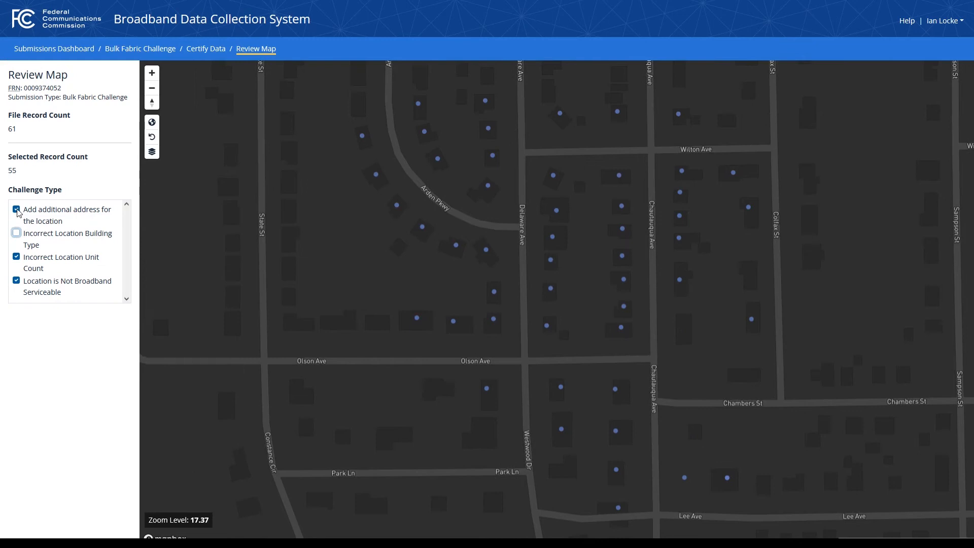
click(16, 209)
click(17, 281)
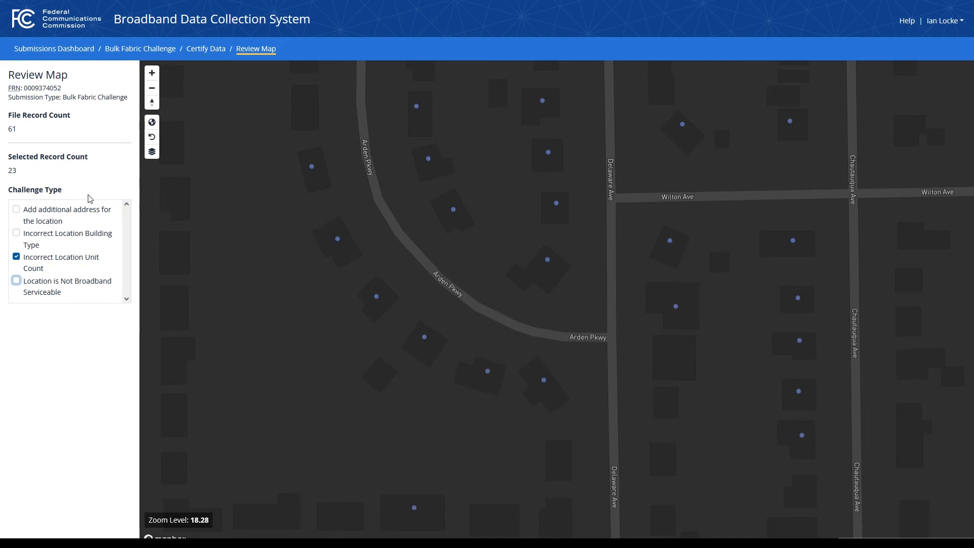
Inspect a challenged location west of Arden Pkwy and the surrounding points, and close the review map.
click(311, 168)
drag(379, 180, 330, 196)
scroll(367, 188, down, 3)
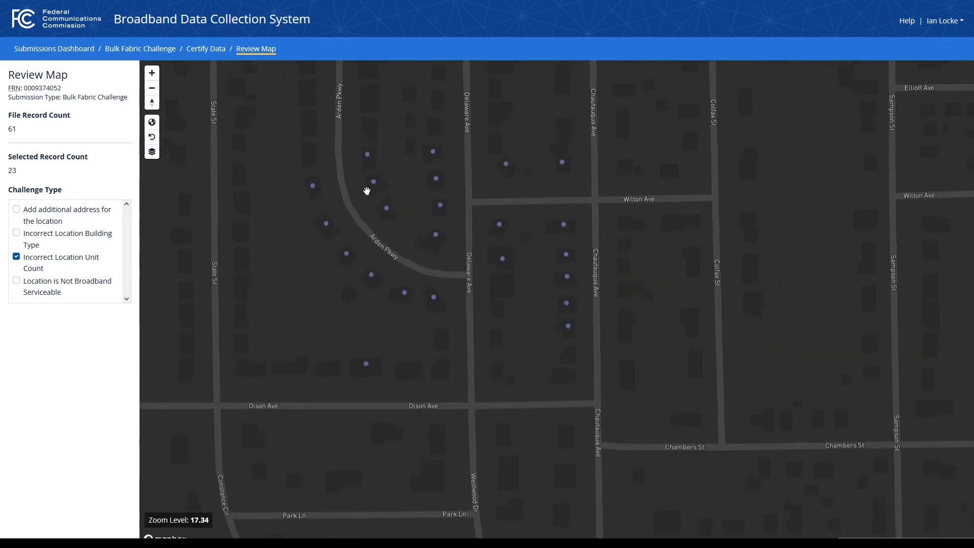
scroll(367, 188, up, 2)
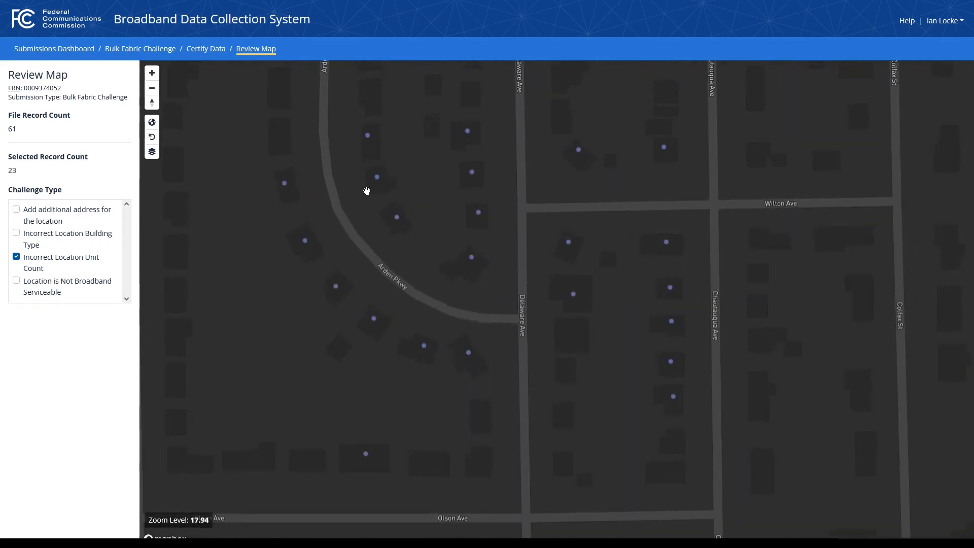
key(ctrl+w)
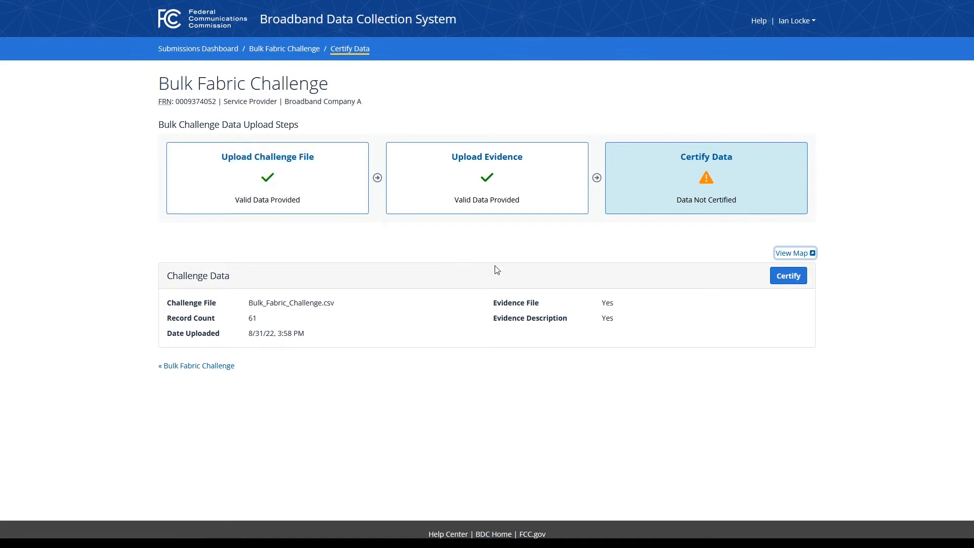
Certify the challenge data with the official's details populated from the Entity Information Page and the electronic signature statement accepted.
click(781, 281)
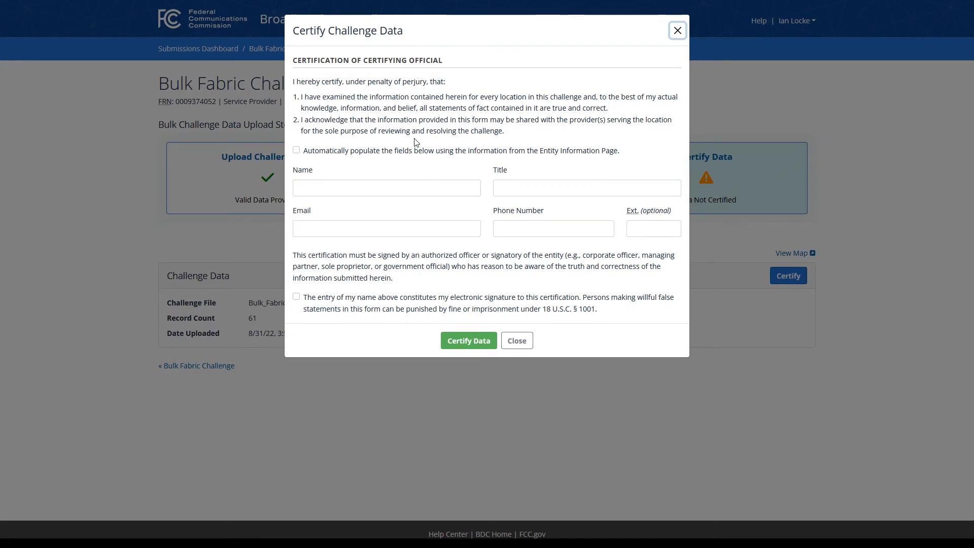
click(308, 152)
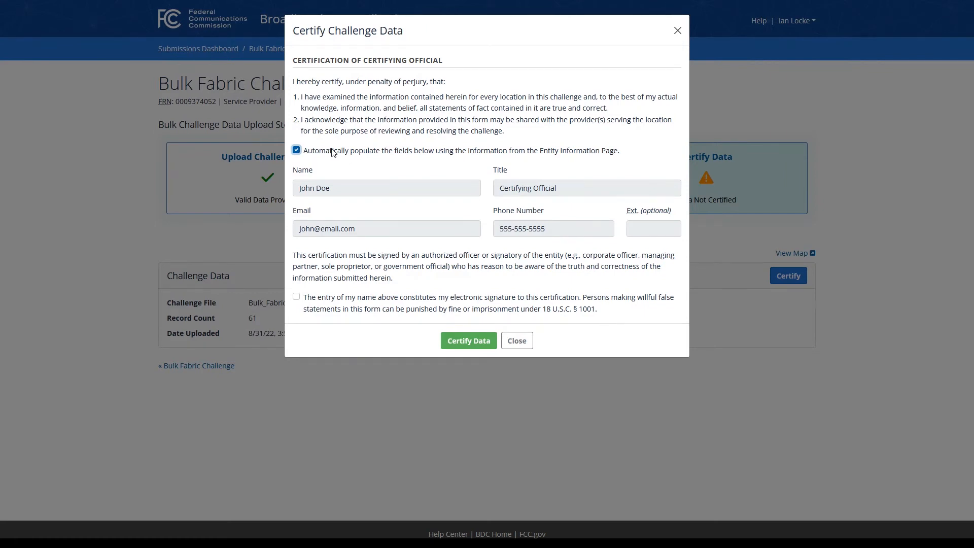
click(357, 300)
click(469, 341)
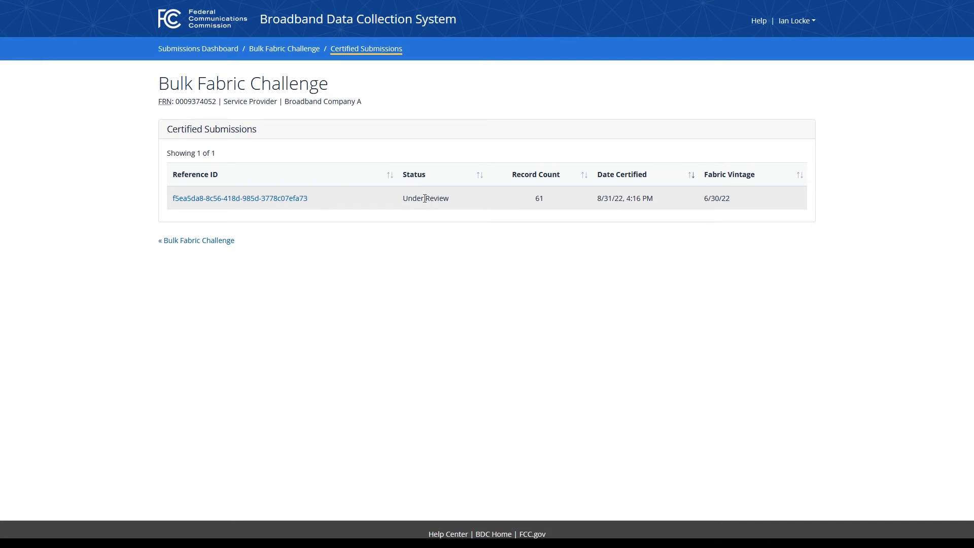
Return to the Bulk Fabric Challenge overview, refresh it, and check the submission's review status counts.
click(213, 242)
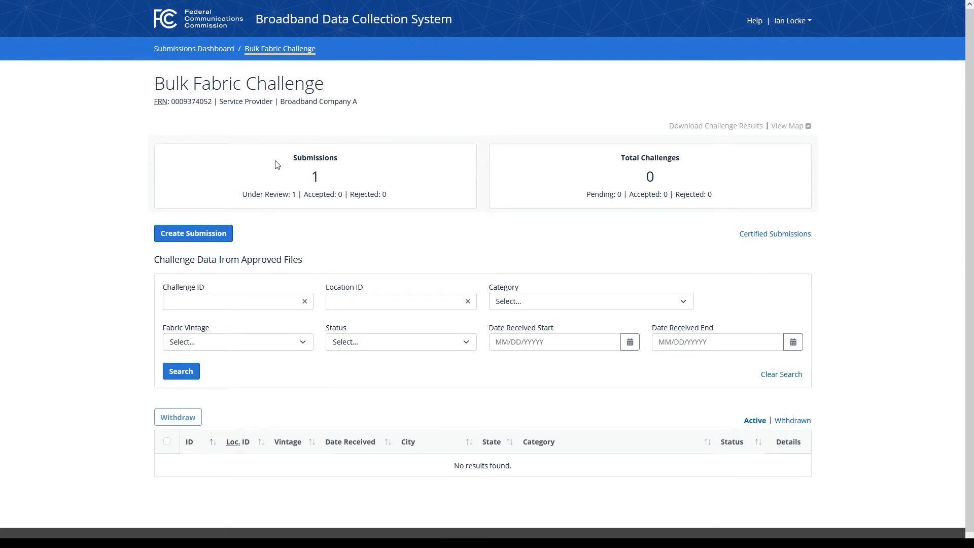
drag(308, 169, 369, 170)
click(369, 170)
drag(247, 193, 329, 193)
click(328, 193)
key(F5)
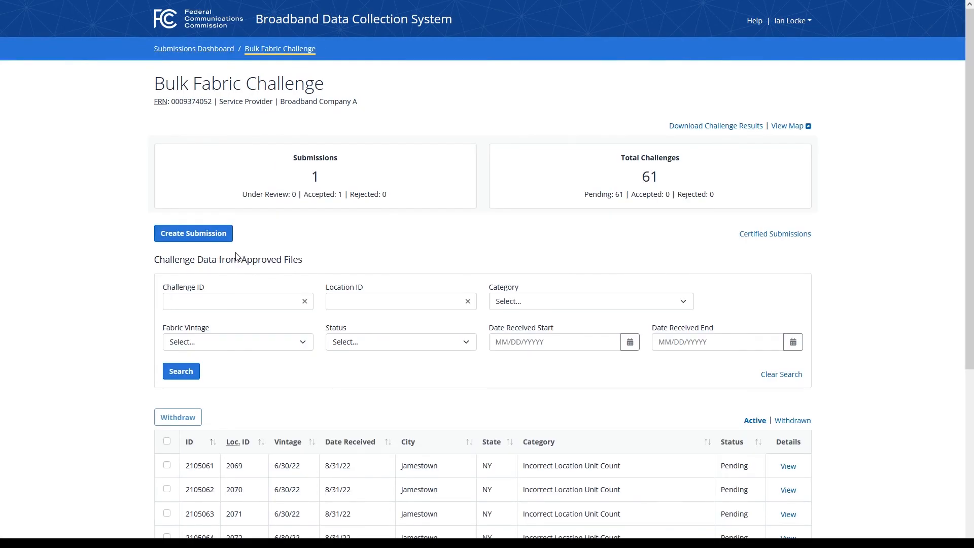
drag(309, 194, 407, 198)
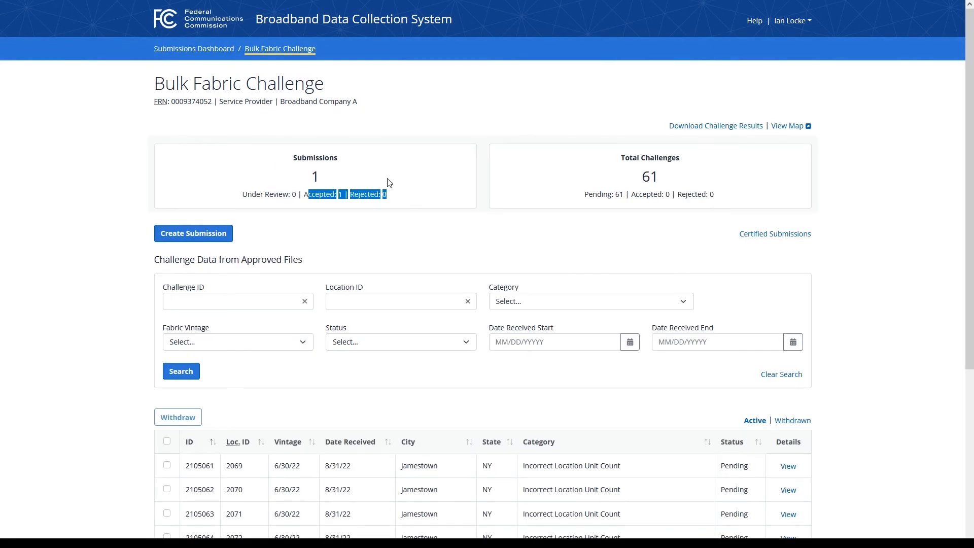
Check the total number of challenges and their status counts on the Bulk Fabric Challenge overview.
click(389, 179)
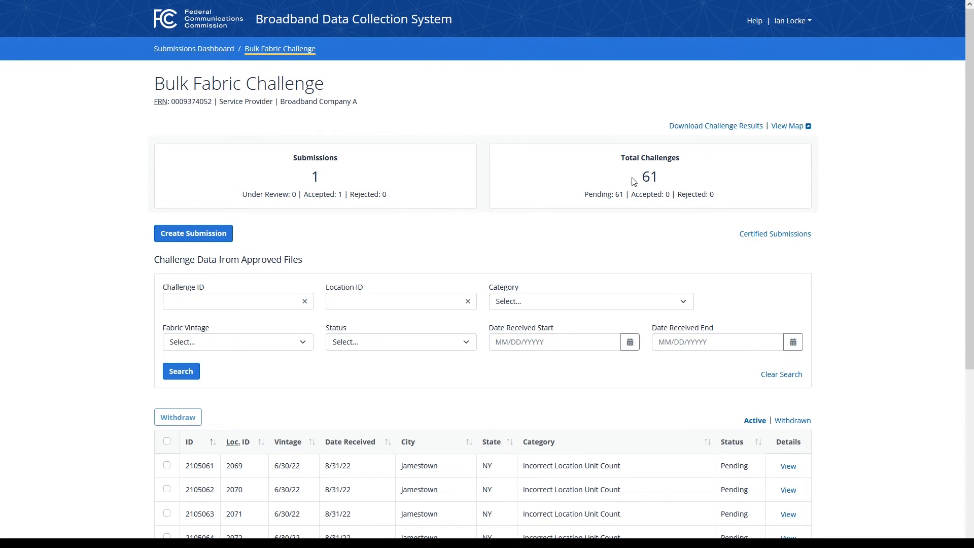
drag(634, 181, 684, 186)
click(677, 181)
View the details of challenge 2105061, including its location on the map, and close them.
scroll(546, 244, down, 2)
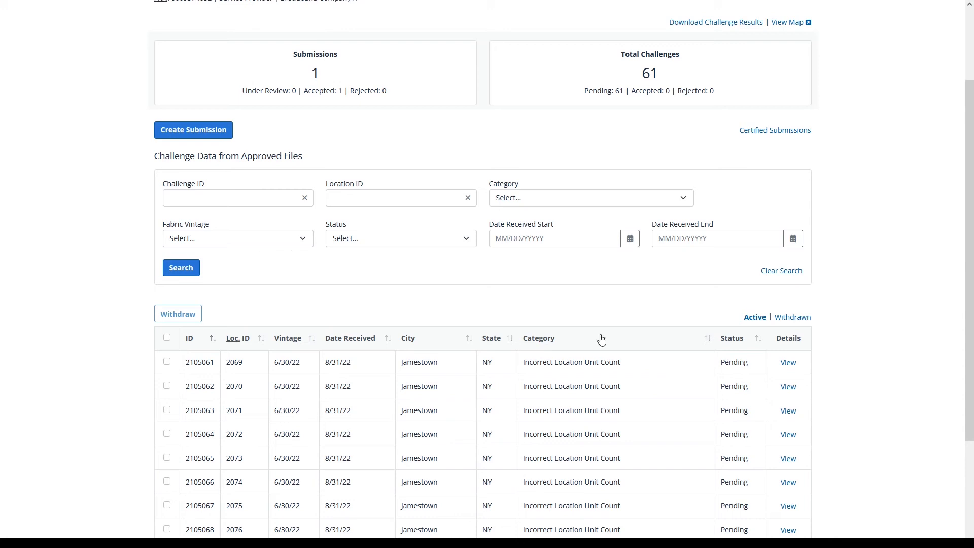
click(788, 363)
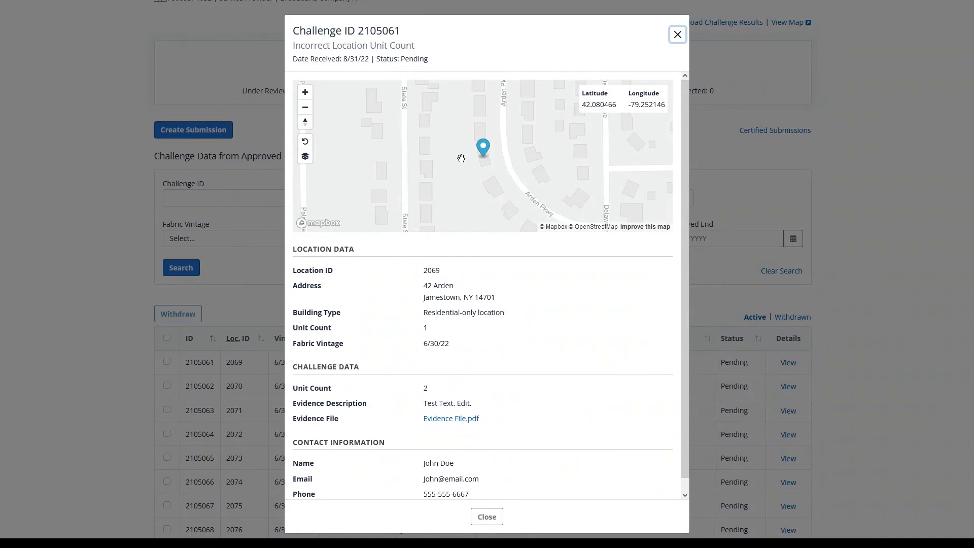
mouse_move(456, 160)
mouse_down()
mouse_move(531, 147)
mouse_move(442, 154)
mouse_move(524, 157)
mouse_up()
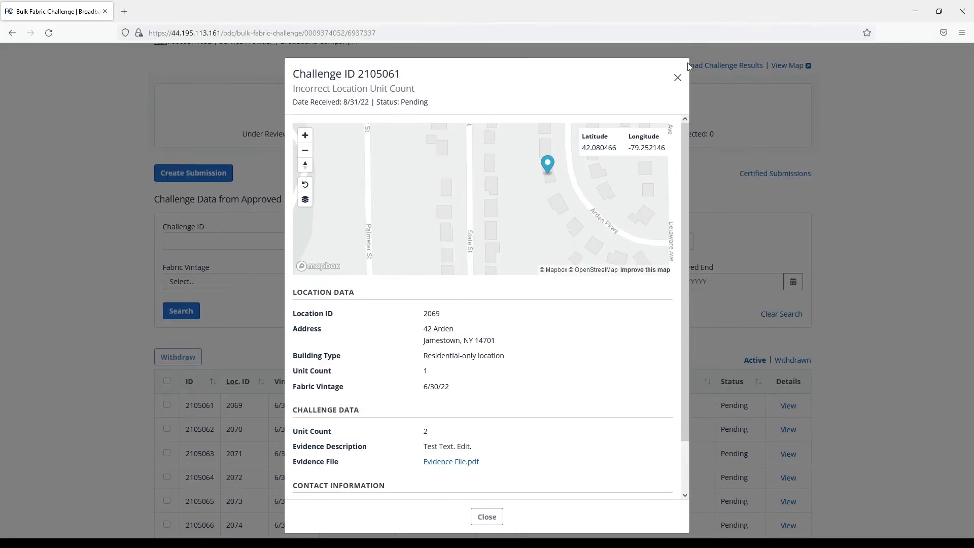
click(678, 33)
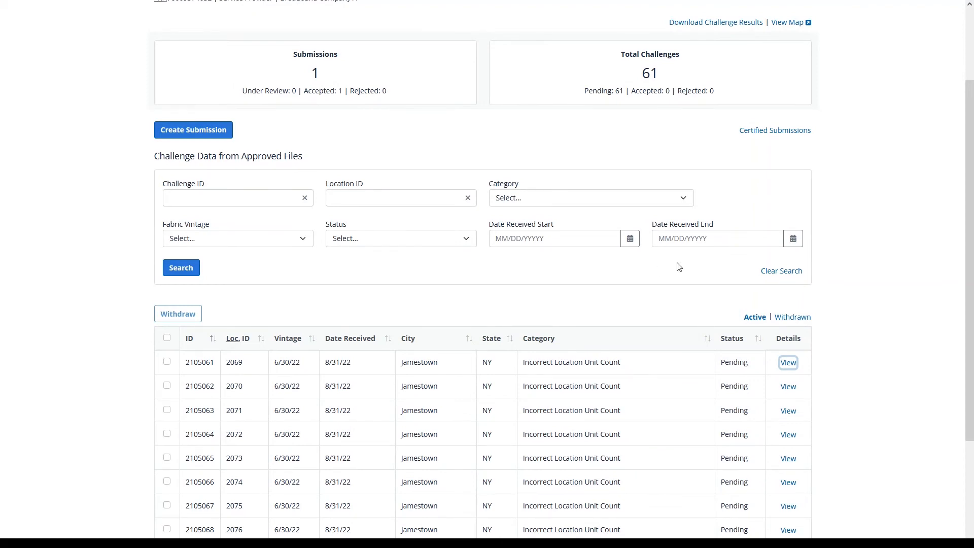
Open the review map, refresh it, inspect the point west of Arden Pkwy, and show only Accepted challenges.
scroll(865, 184, up, 2)
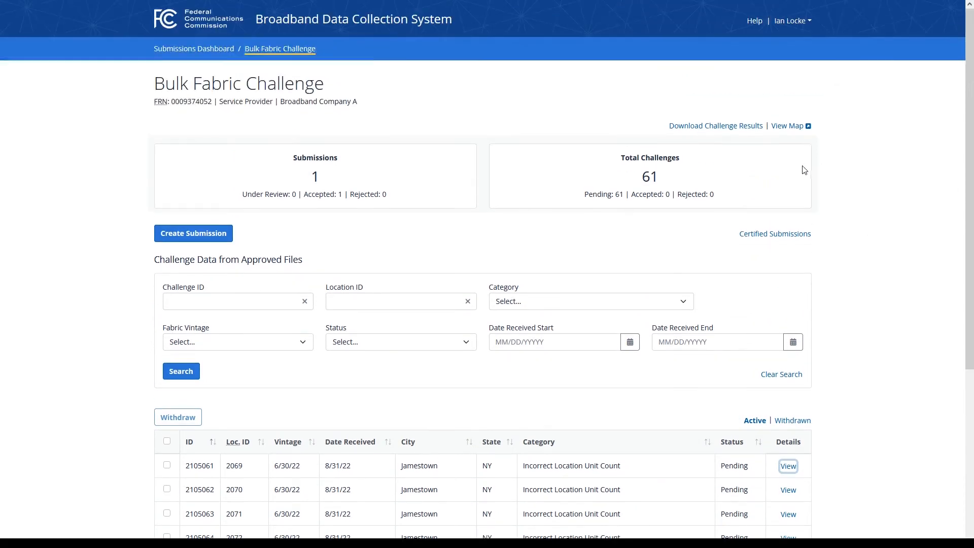
click(794, 133)
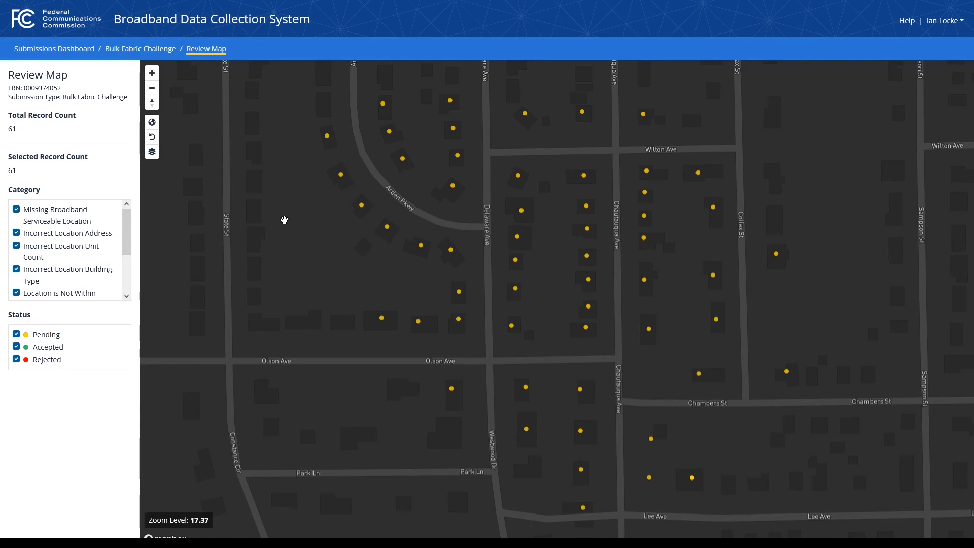
key(F5)
click(327, 137)
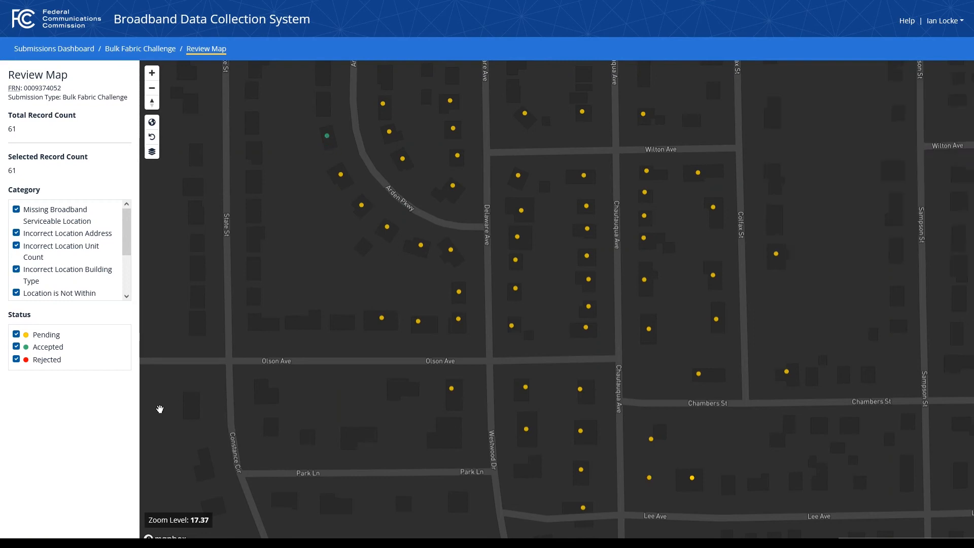
click(17, 334)
click(16, 359)
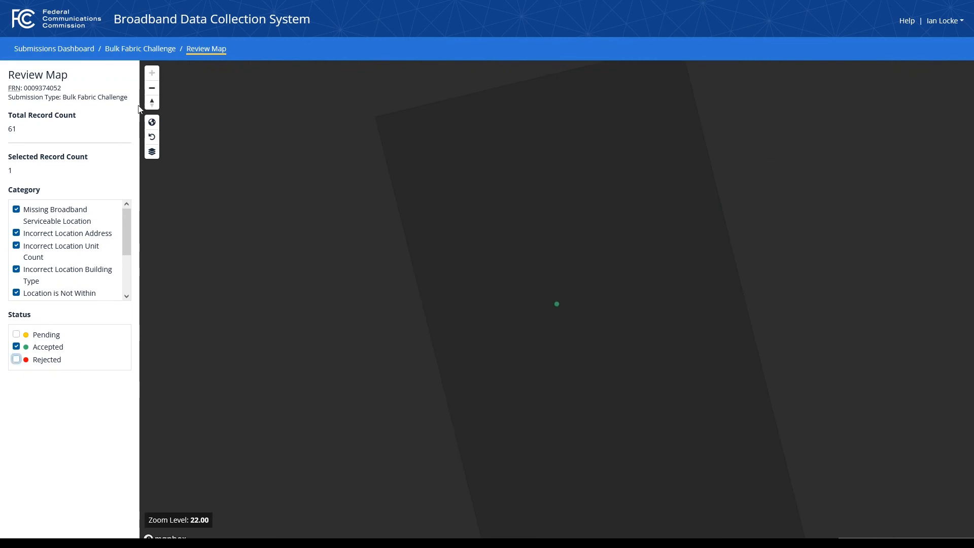
Return to the Bulk Fabric Challenge overview and check the updated challenge status counts.
click(140, 50)
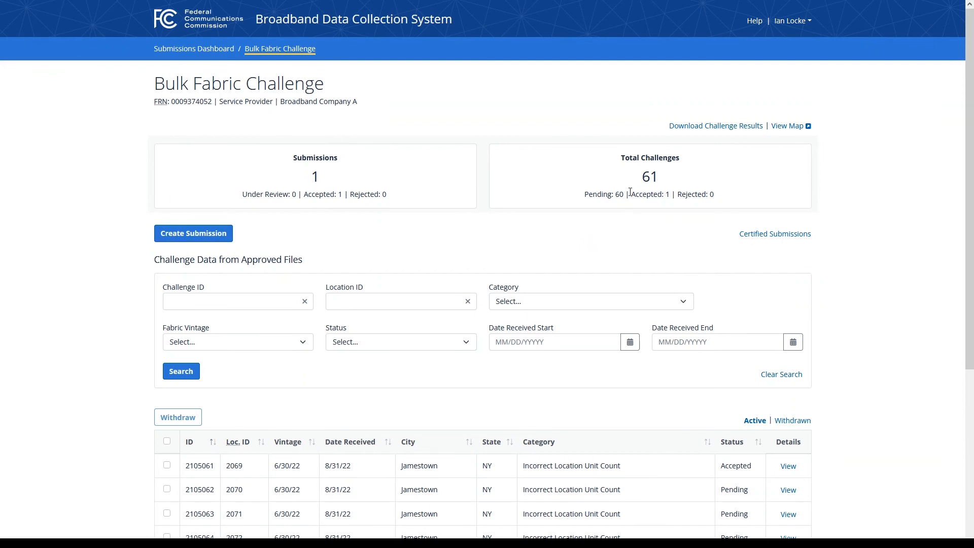
drag(631, 195, 737, 203)
click(671, 217)
Withdraw the pending challenges 2105062, 2105063 and 2105064.
scroll(97, 383, down, 2)
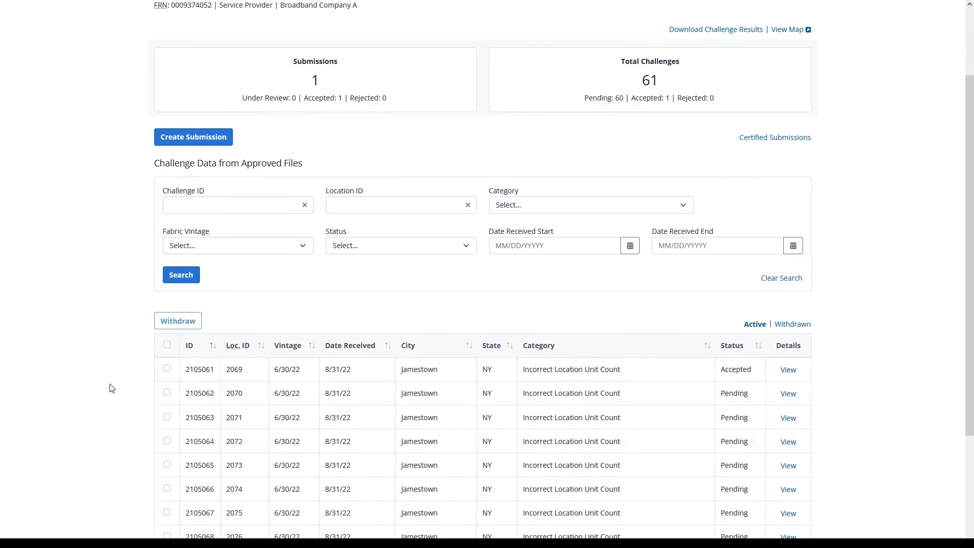
click(167, 409)
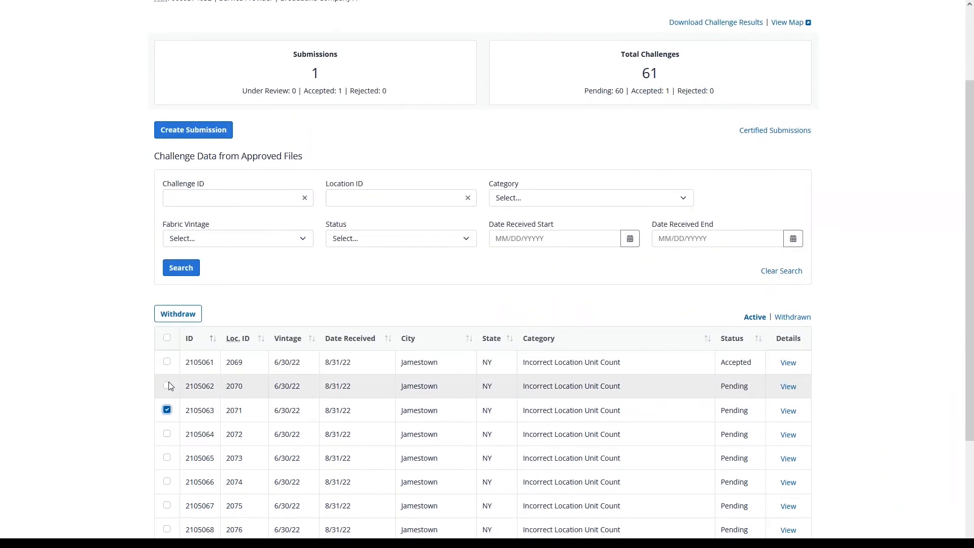
click(167, 386)
click(167, 433)
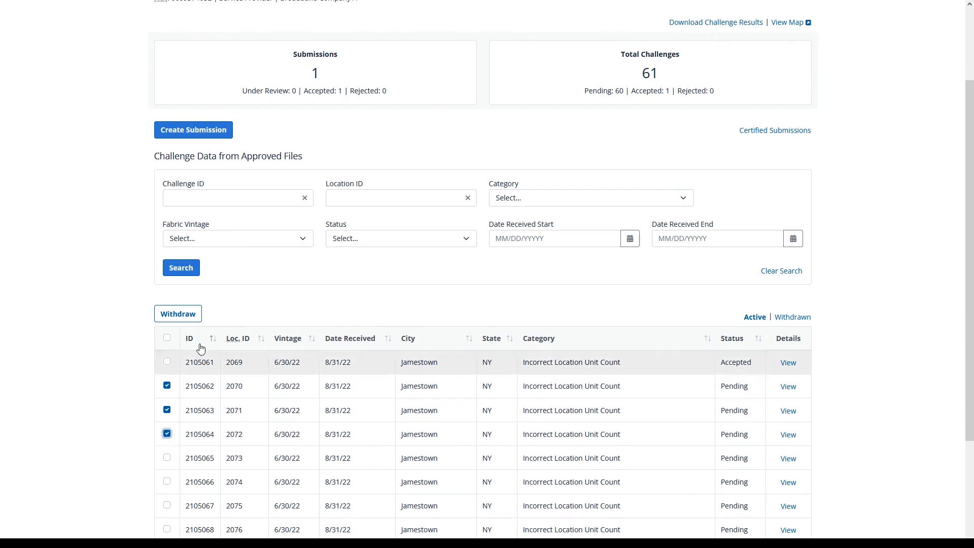
click(182, 314)
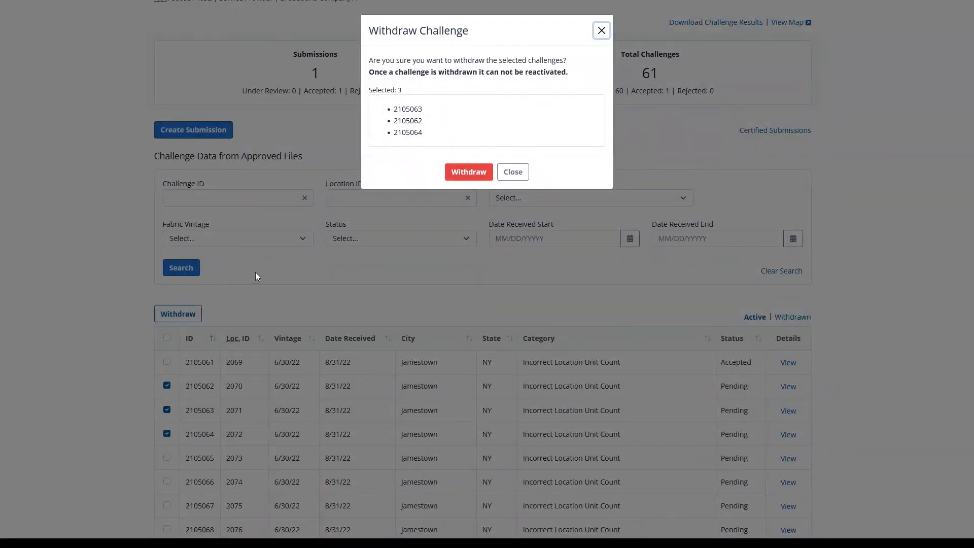
click(468, 172)
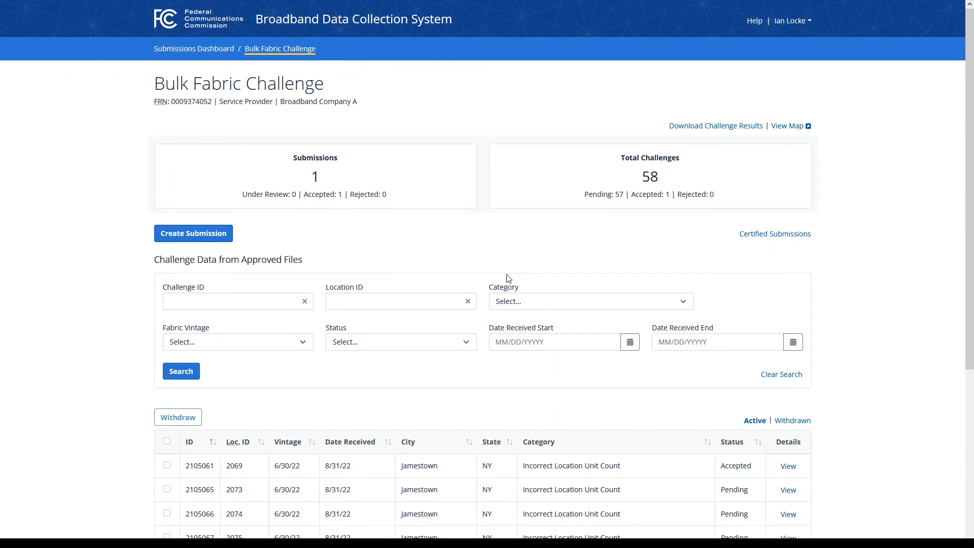
Check the total challenge count and list the withdrawn challenges.
drag(638, 174, 670, 177)
click(670, 177)
click(792, 421)
scroll(547, 265, down, 2)
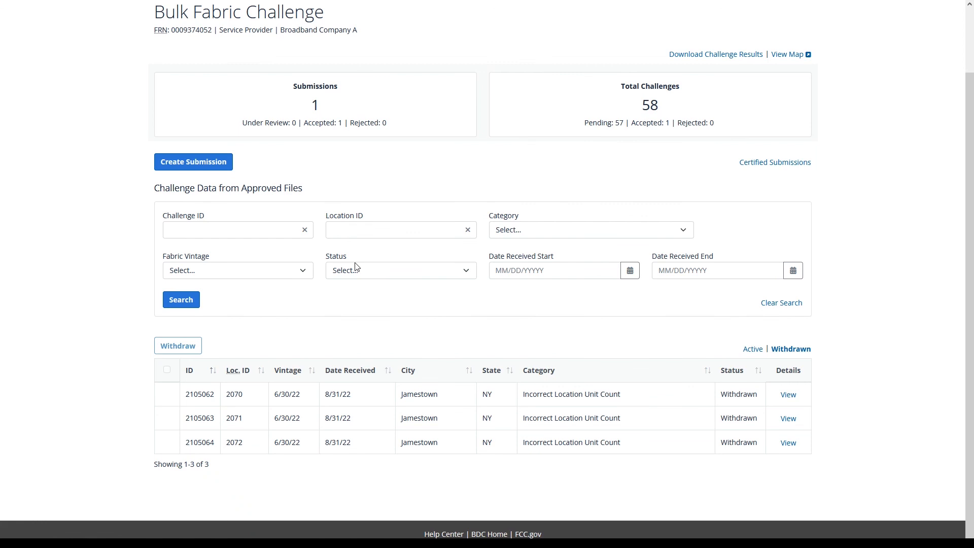
Open the certified submission from the Certified Submissions list and download its Bulk_Fabric_Challenge.csv file.
click(790, 163)
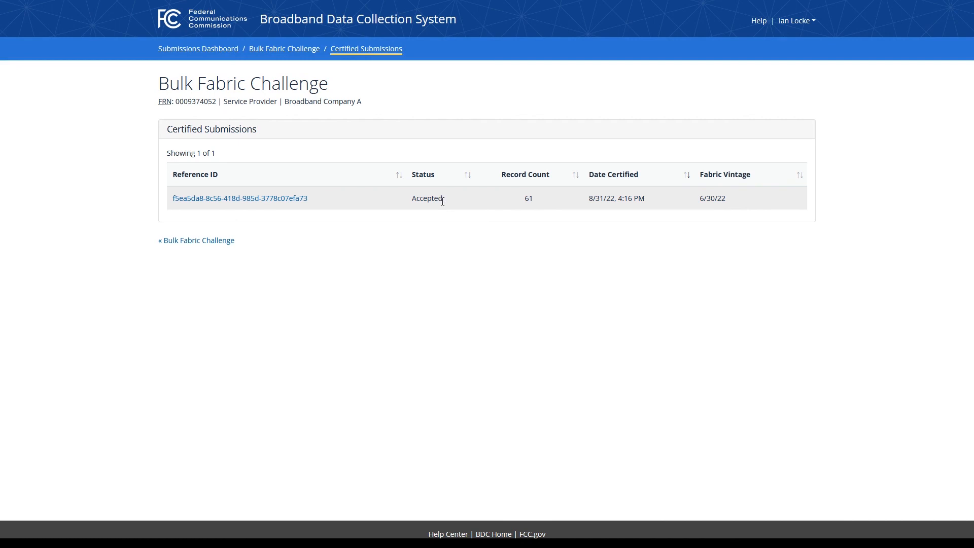
click(254, 199)
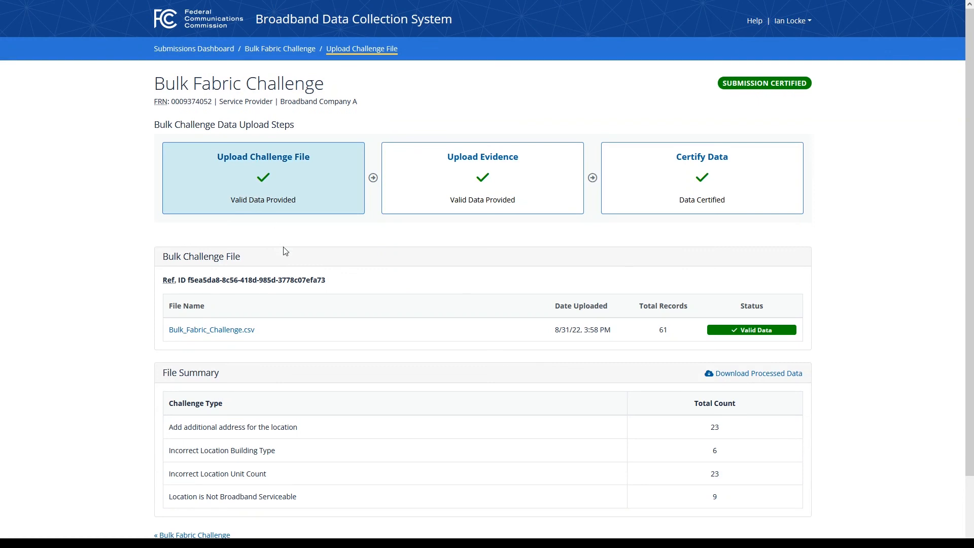
click(221, 331)
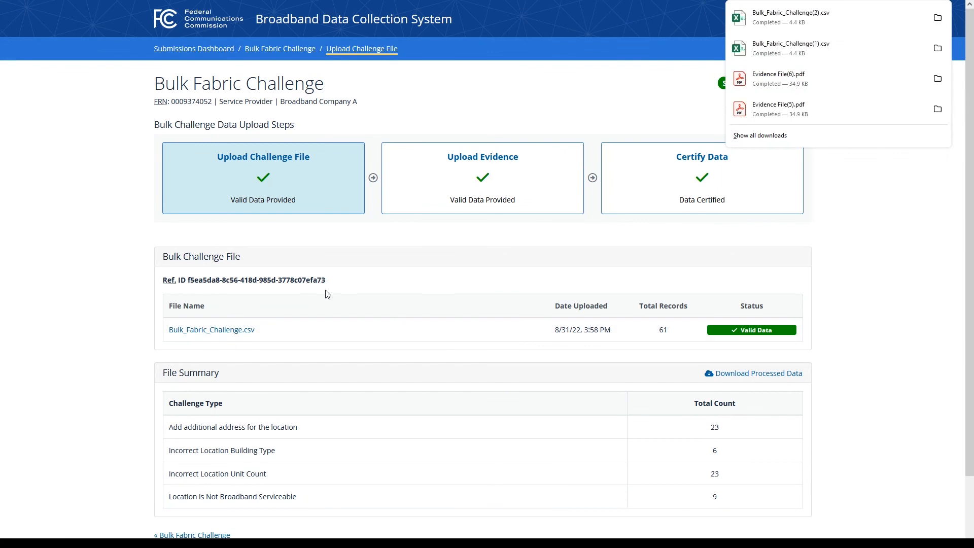
Review the certified submission's Upload Evidence and Certify Data stages, viewing and closing the certification details.
click(441, 192)
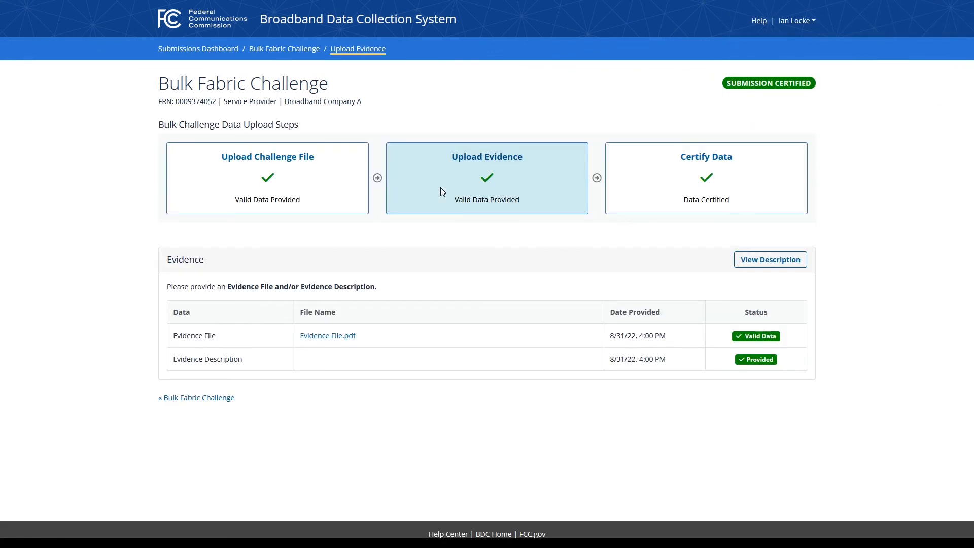
click(708, 197)
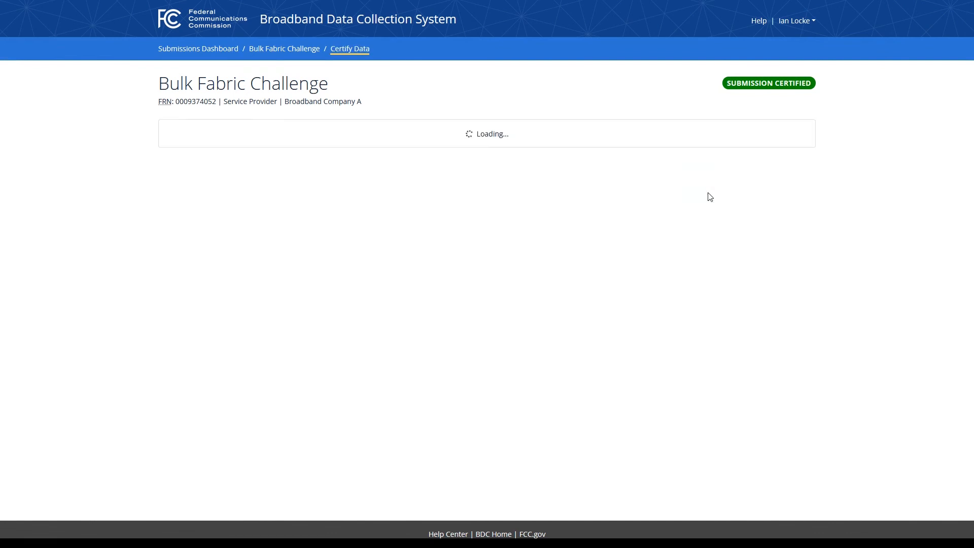
click(741, 276)
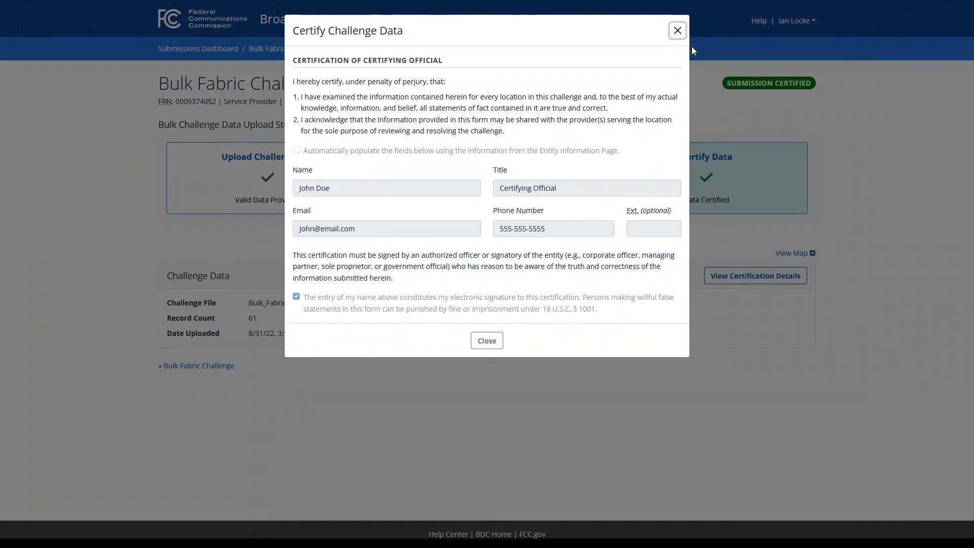
click(677, 30)
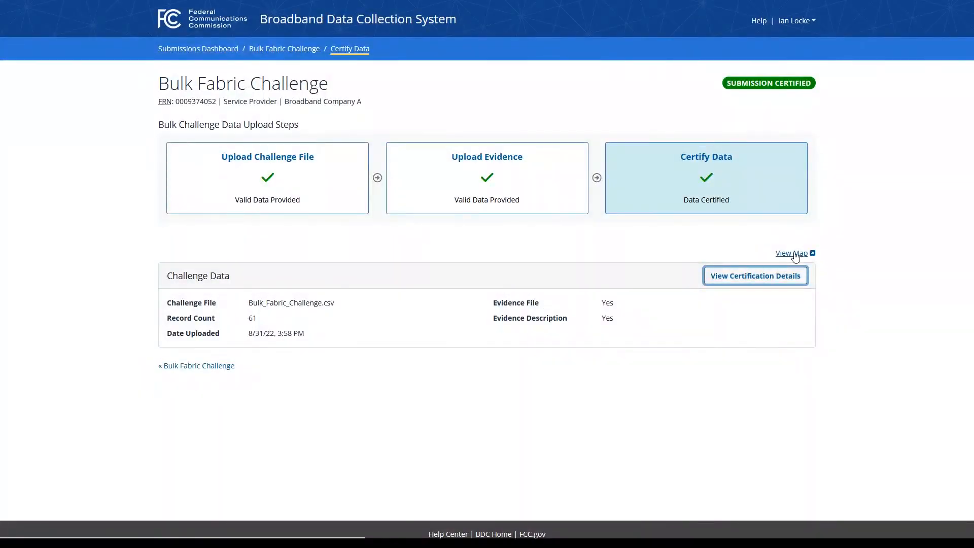
Open the Broadband Data Collection Help Center.
click(691, 244)
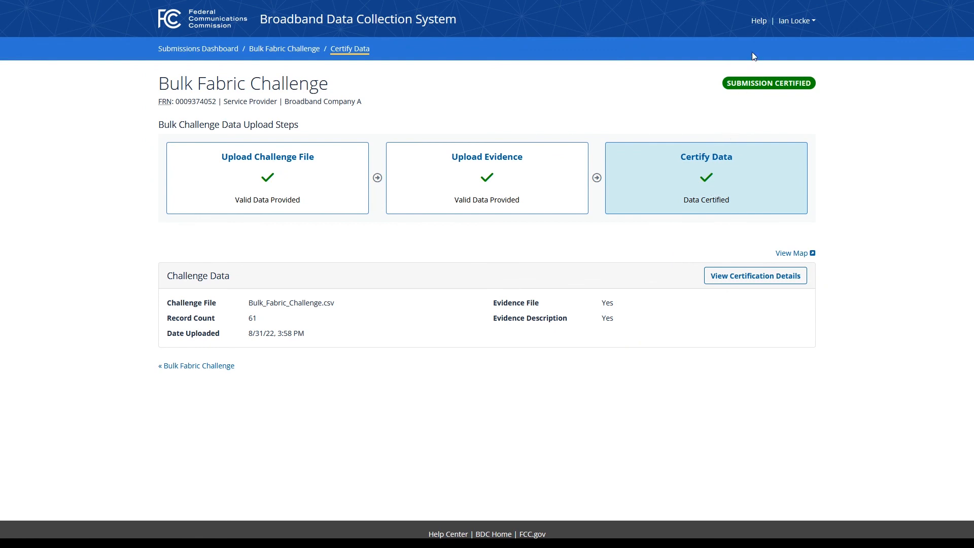
click(757, 22)
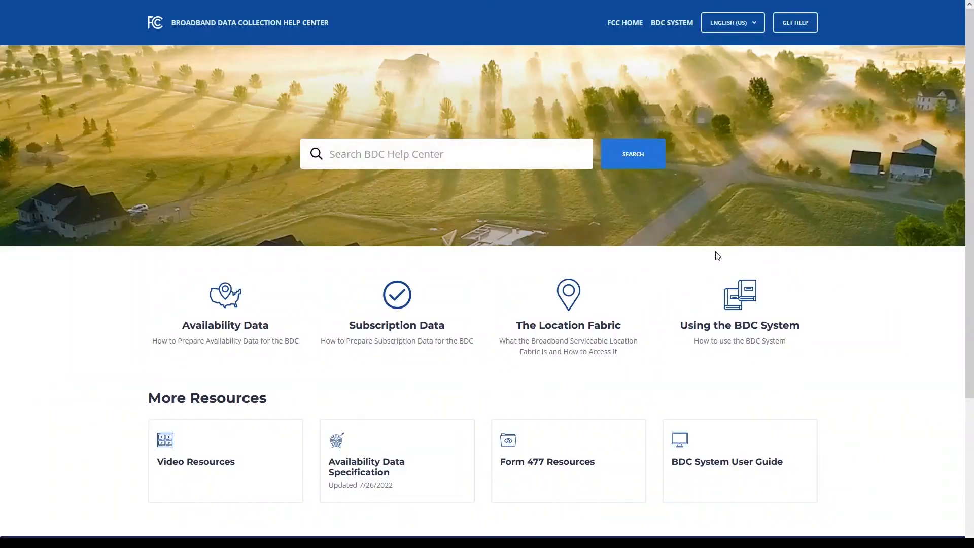